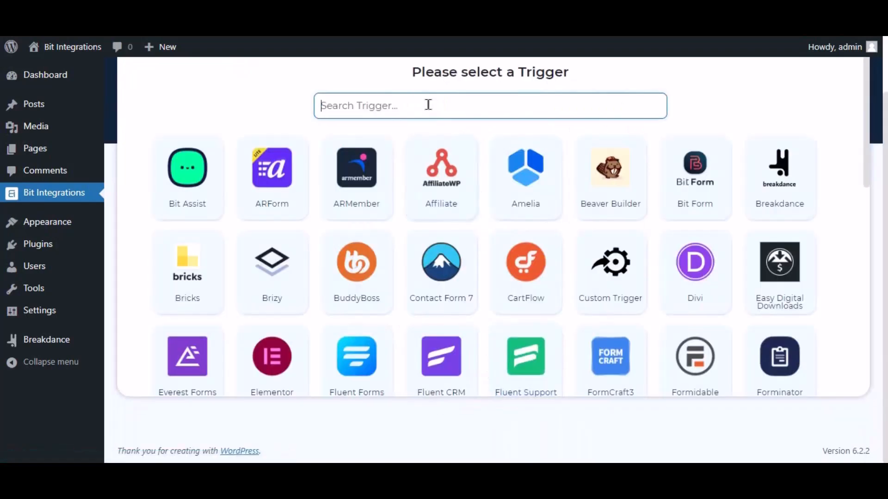
Find Breakdance among the available triggers and choose it as the integration's trigger.
{"action": "type", "text": "break"}
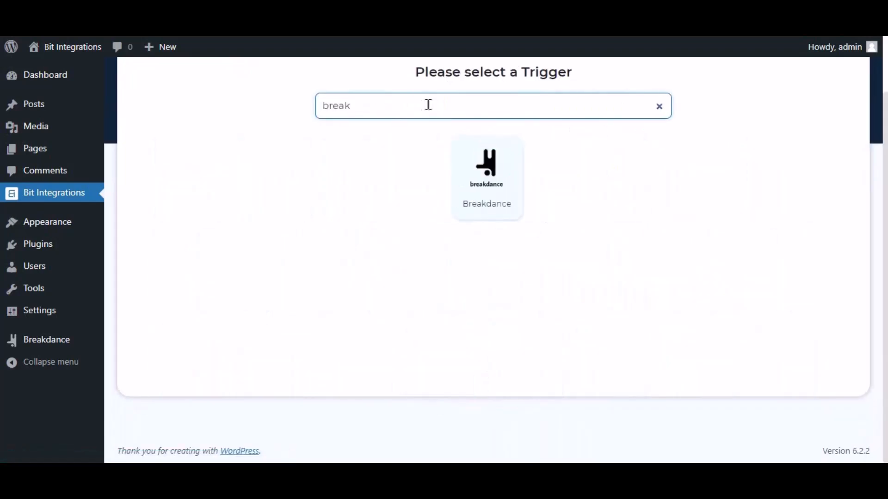
{"action": "left_click", "coordinate": [489, 187]}
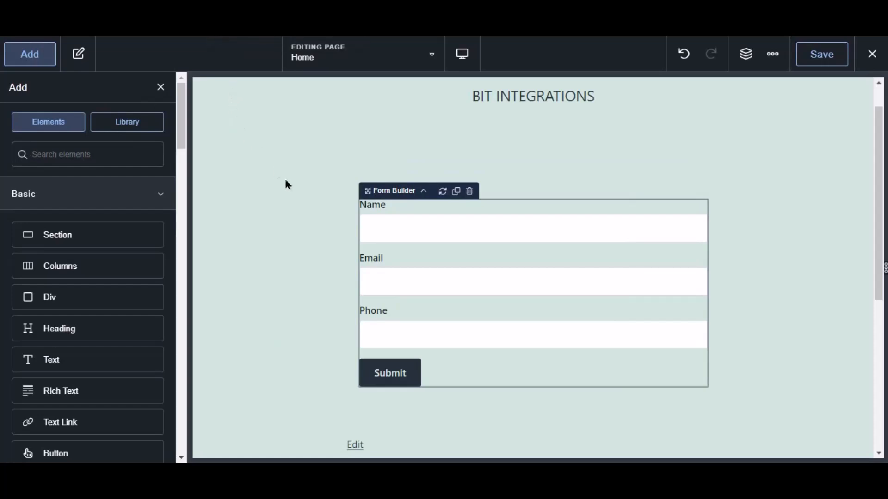
In the Breakdance page editor, add Bit Integrations Pro to the form's actions after submission and save the Home page.
{"action": "left_click", "coordinate": [442, 236]}
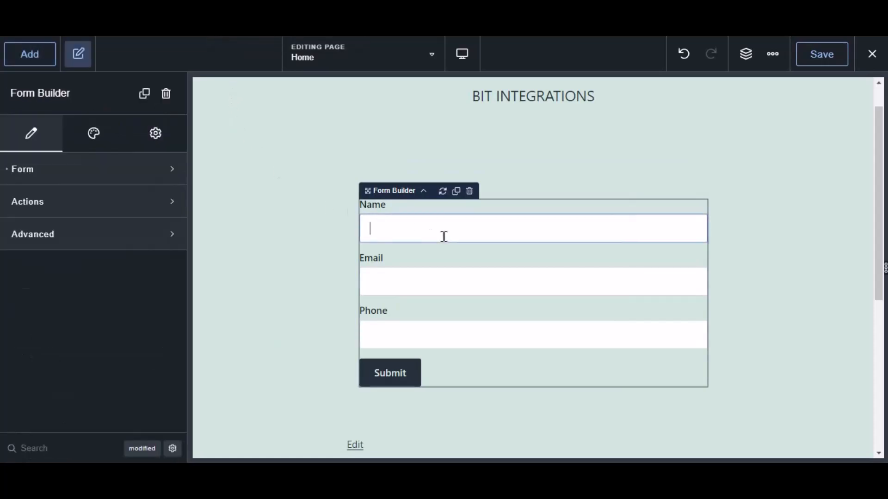
{"action": "left_click", "coordinate": [22, 207]}
{"action": "left_click", "coordinate": [49, 254]}
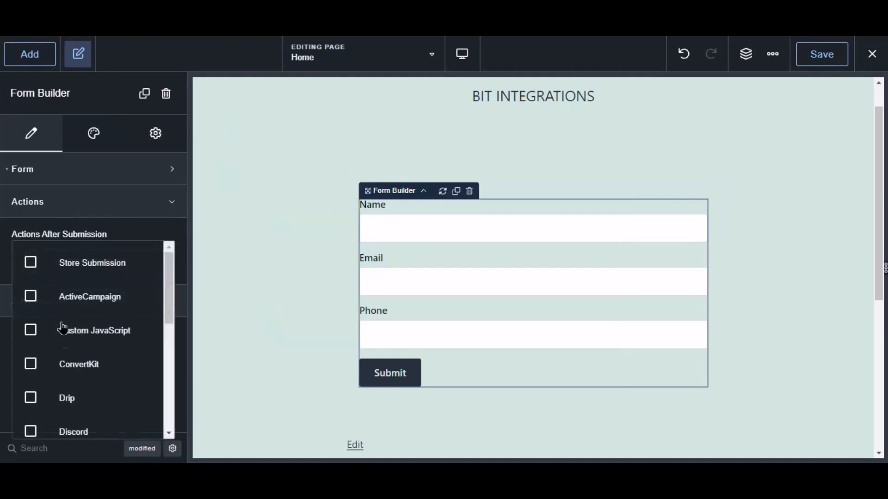
{"action": "scroll", "coordinate": [61, 322], "scroll_direction": "down", "scroll_amount": 5}
{"action": "left_click", "coordinate": [114, 412]}
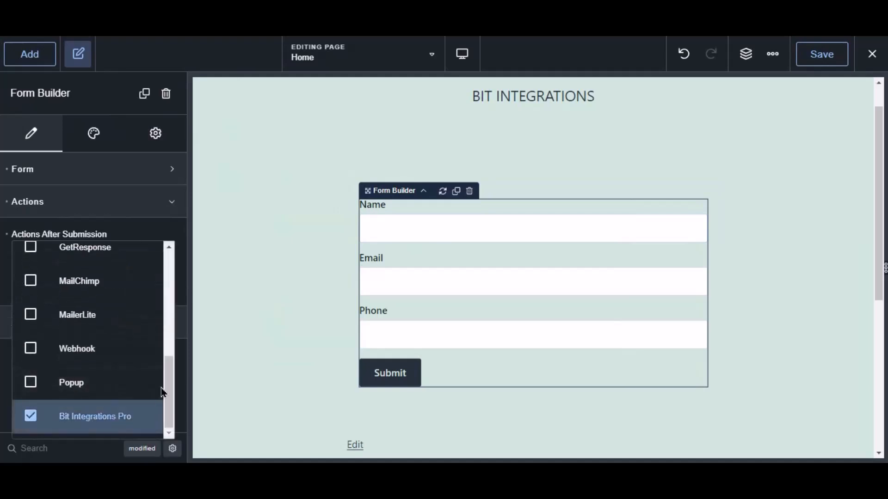
{"action": "left_click", "coordinate": [822, 61]}
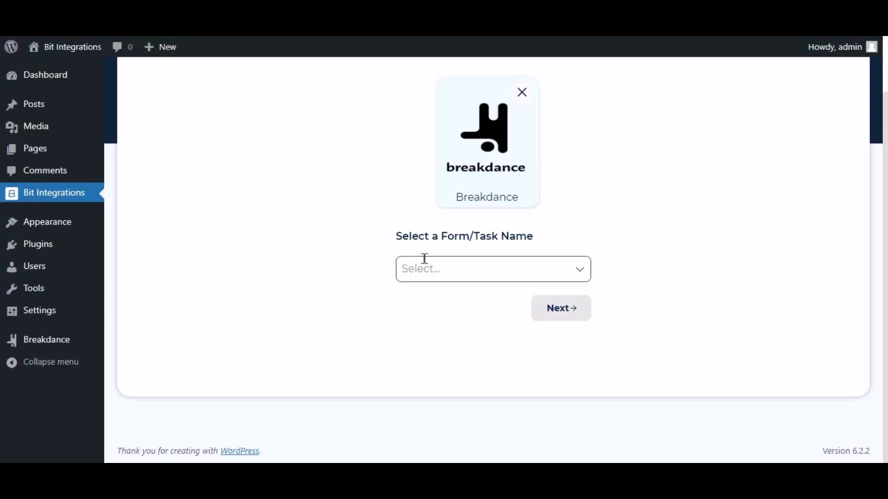
Back in Bit Integrations, select Contact Form as the trigger's form and proceed to the action selection.
{"action": "left_click", "coordinate": [445, 261]}
{"action": "left_click", "coordinate": [438, 298]}
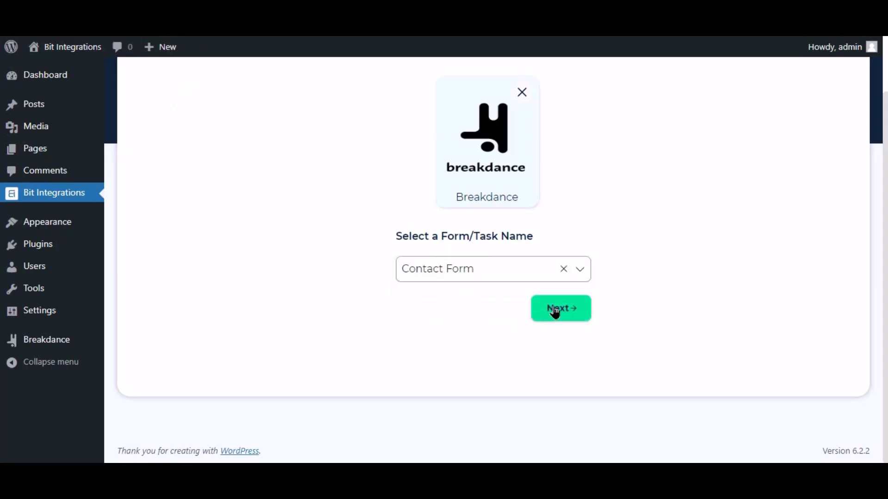
{"action": "left_click", "coordinate": [561, 308]}
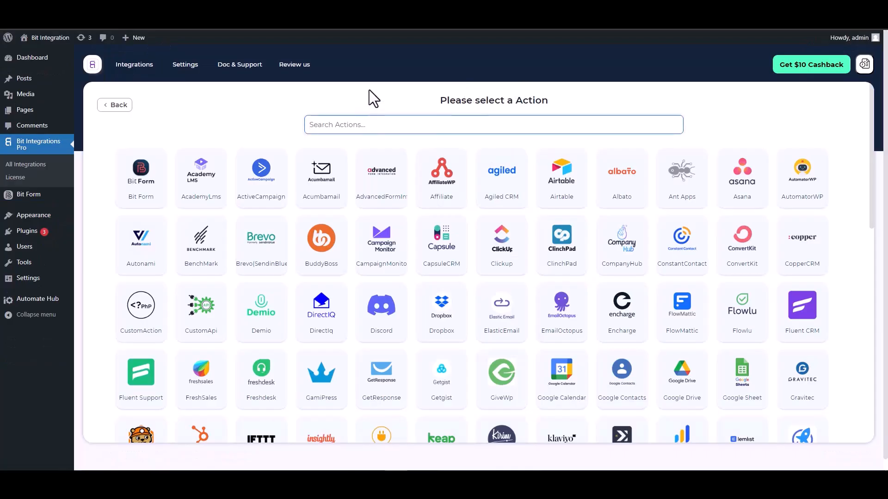
Choose ConstantContact as the action and open the Constant Contact application page linked in its integration settings.
{"action": "type", "text": "con"}
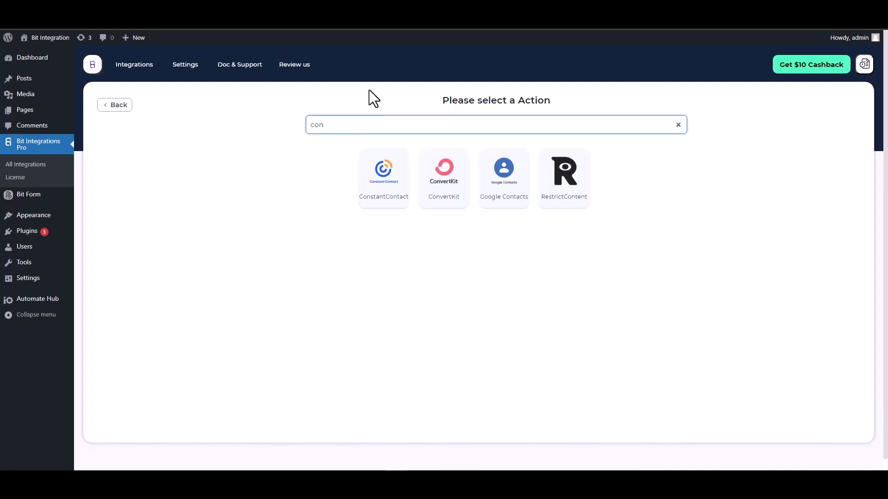
{"action": "left_click", "coordinate": [380, 196]}
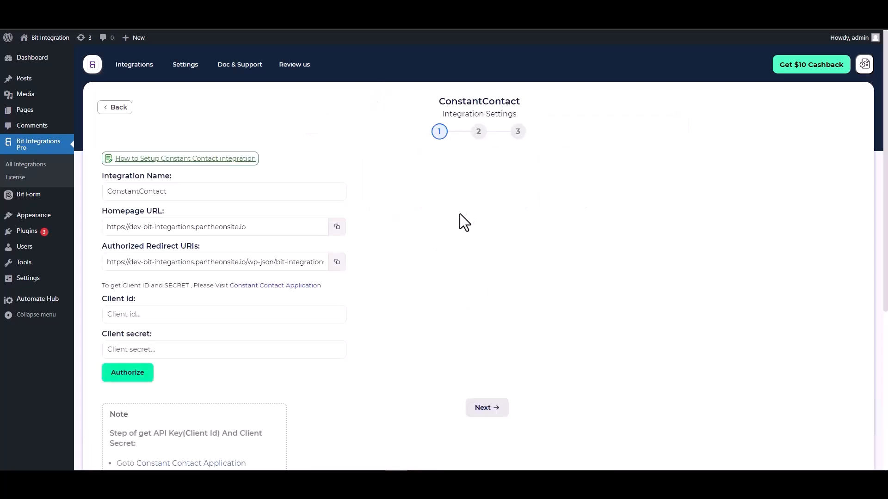
{"action": "scroll", "coordinate": [424, 212], "scroll_direction": "down", "scroll_amount": 2}
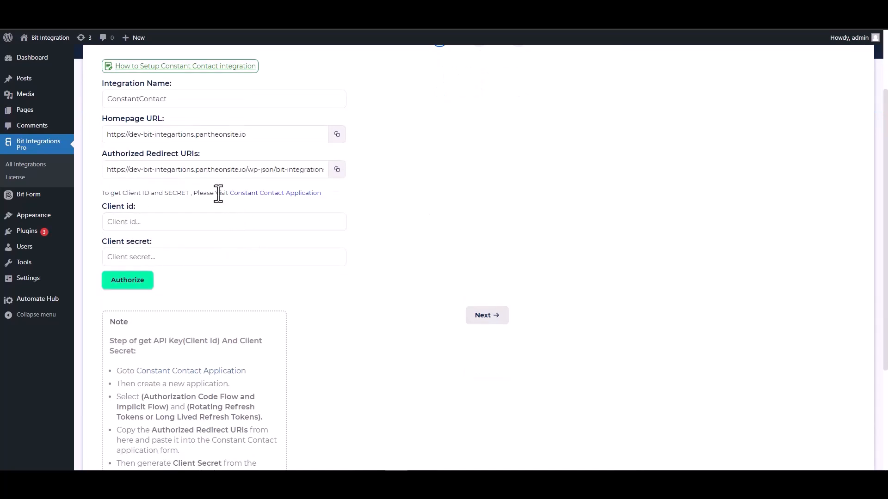
{"action": "left_click", "coordinate": [269, 197]}
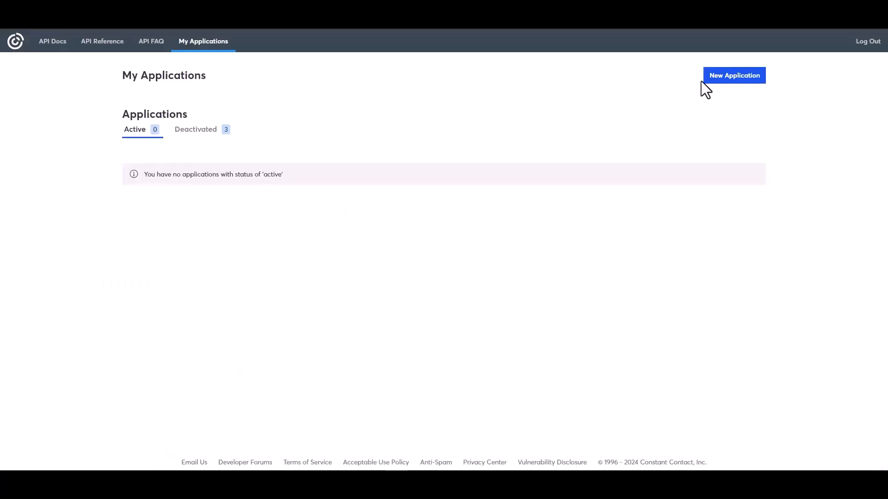
Create a new Constant Contact application named Bit Integrations with Authorization Code Flow and Implicit Flow and Long Lived Refresh Tokens.
{"action": "left_click", "coordinate": [720, 79]}
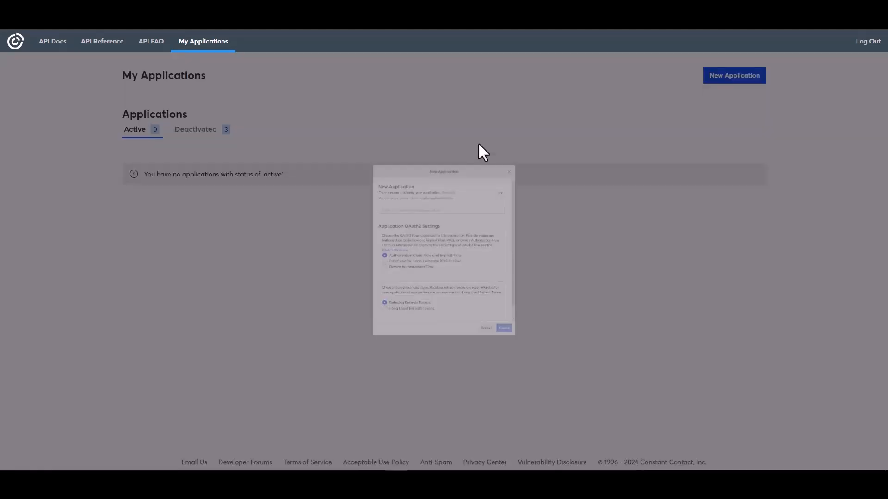
{"action": "left_click", "coordinate": [354, 171]}
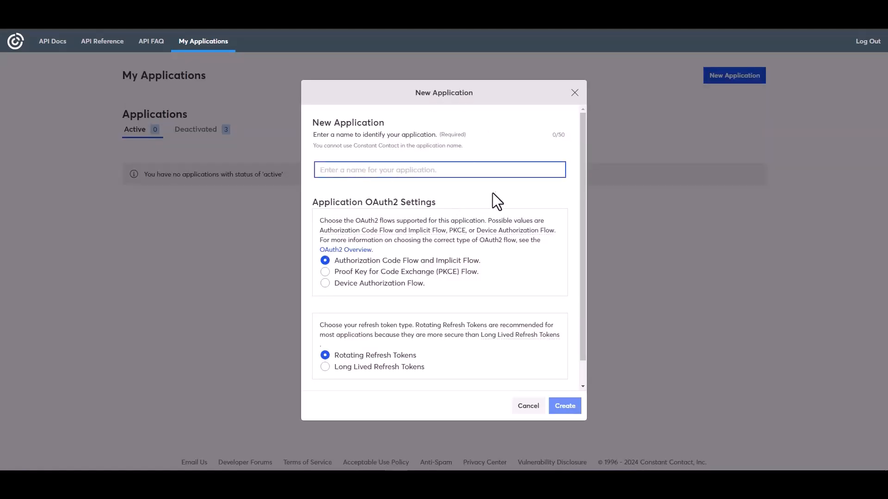
{"action": "type", "text": "Bit"}
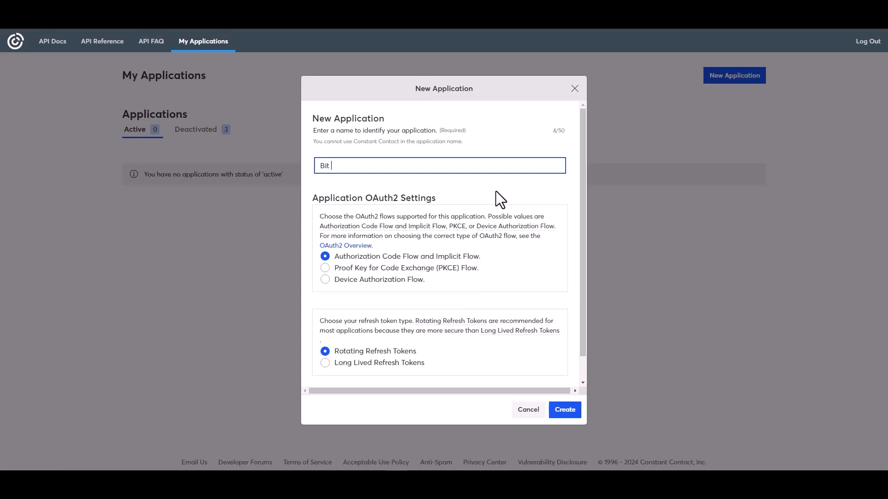
{"action": "type", "text": " Integrations"}
{"action": "left_click", "coordinate": [345, 364]}
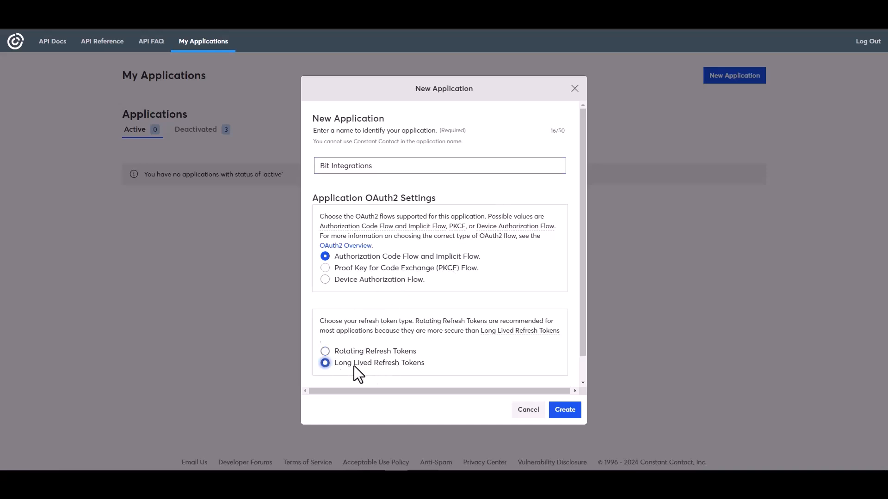
{"action": "left_click", "coordinate": [565, 410]}
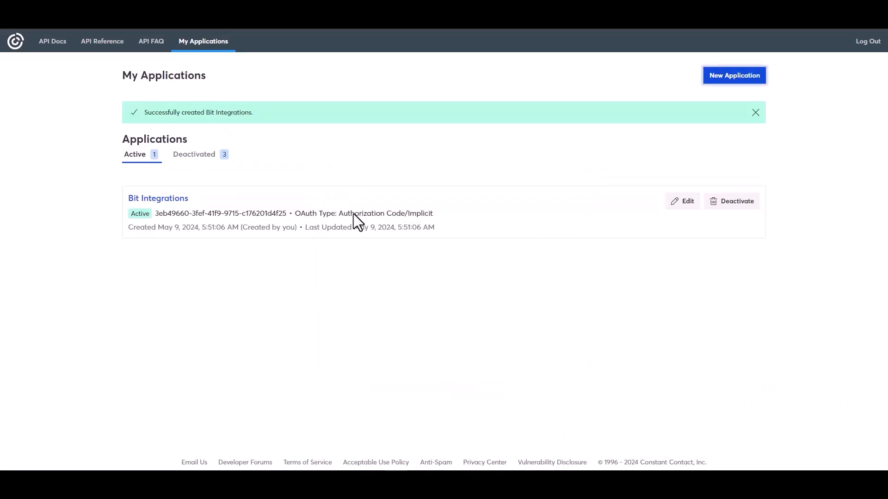
{"action": "left_click", "coordinate": [681, 203]}
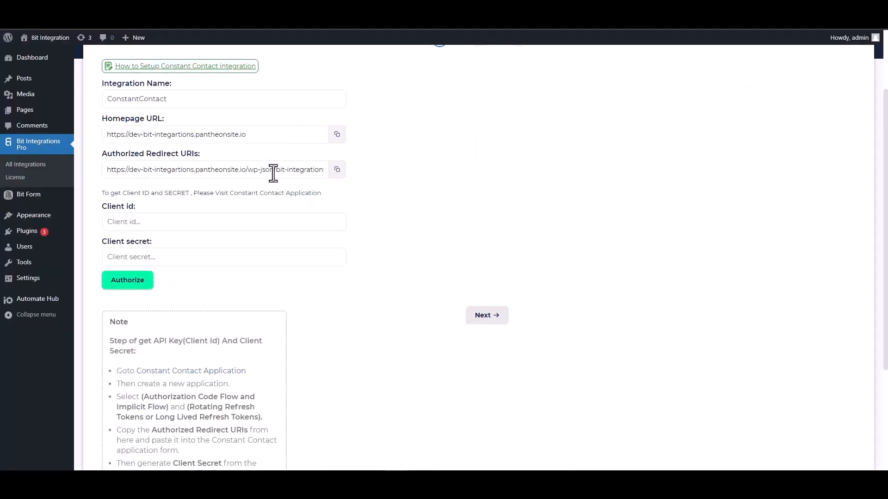
{"action": "left_click", "coordinate": [341, 175]}
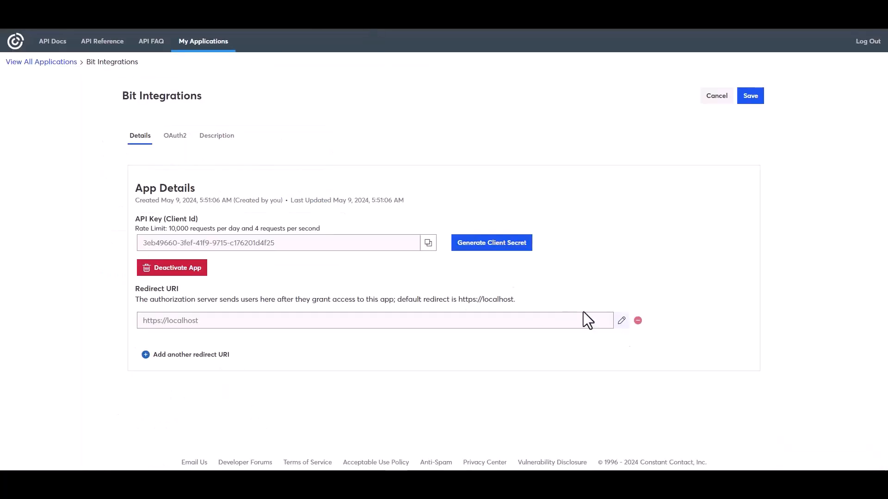
{"action": "left_click", "coordinate": [621, 321]}
{"action": "triple_click", "coordinate": [376, 253]}
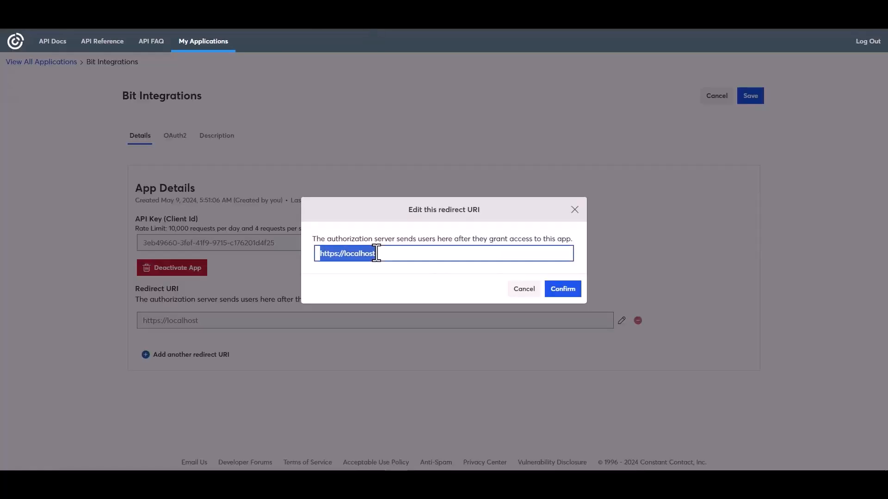
{"action": "key", "text": "ctrl+v"}
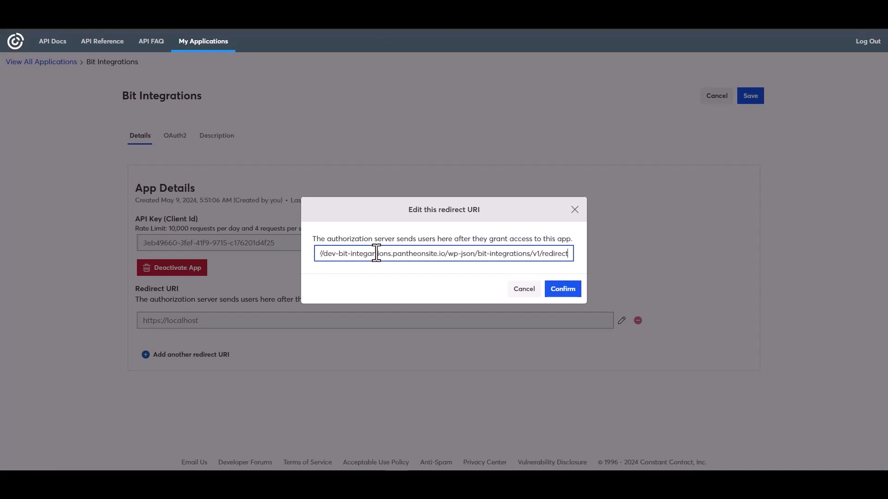
{"action": "left_click", "coordinate": [562, 290]}
Copy the application's API key and paste it as the client id in the ConstantContact integration settings.
{"action": "left_click", "coordinate": [428, 282]}
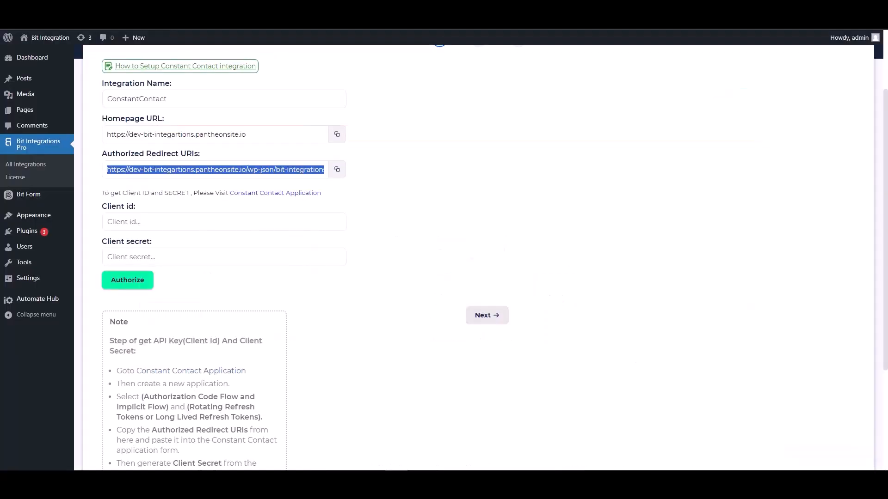
{"action": "left_click", "coordinate": [159, 224]}
{"action": "key", "text": "ctrl+v"}
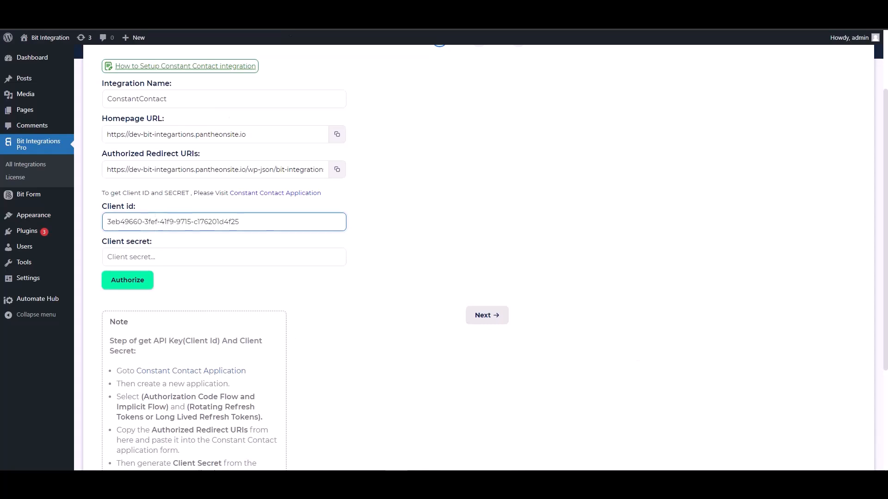
Return to the Constant Contact application, generate and copy a new client secret, and save the application's changes.
{"action": "key", "text": "ctrl+Tab"}
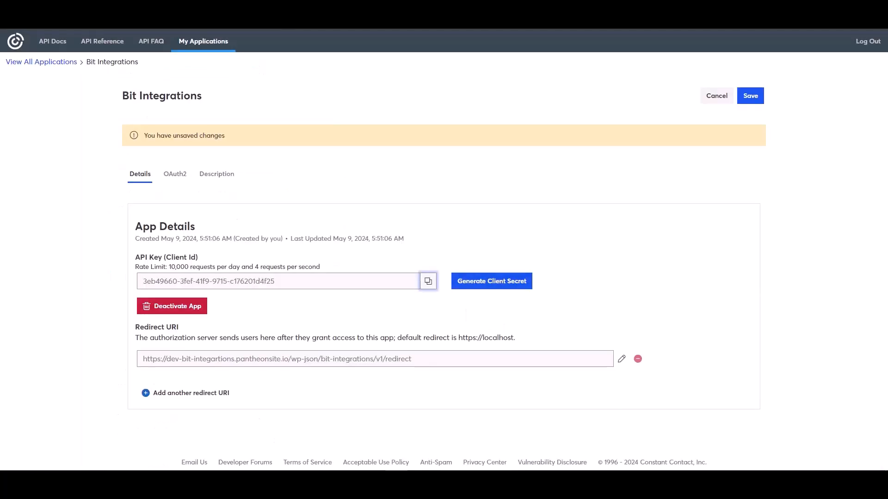
{"action": "left_click", "coordinate": [480, 276]}
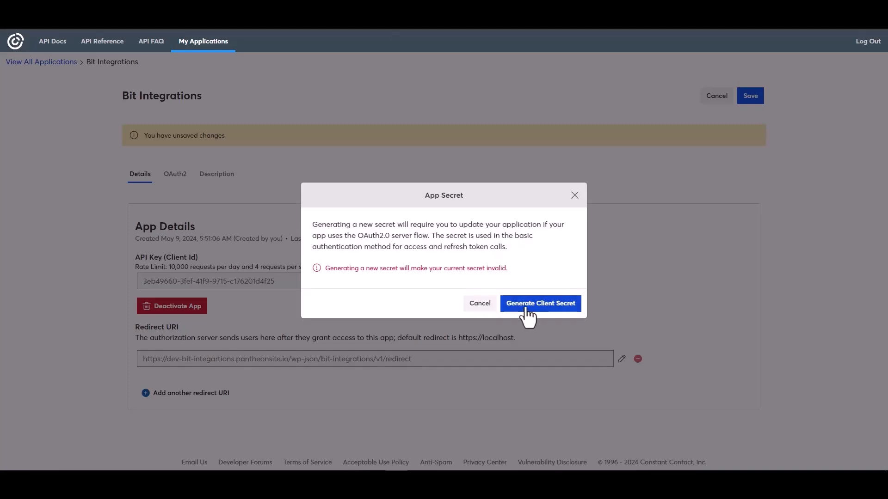
{"action": "left_click", "coordinate": [526, 306]}
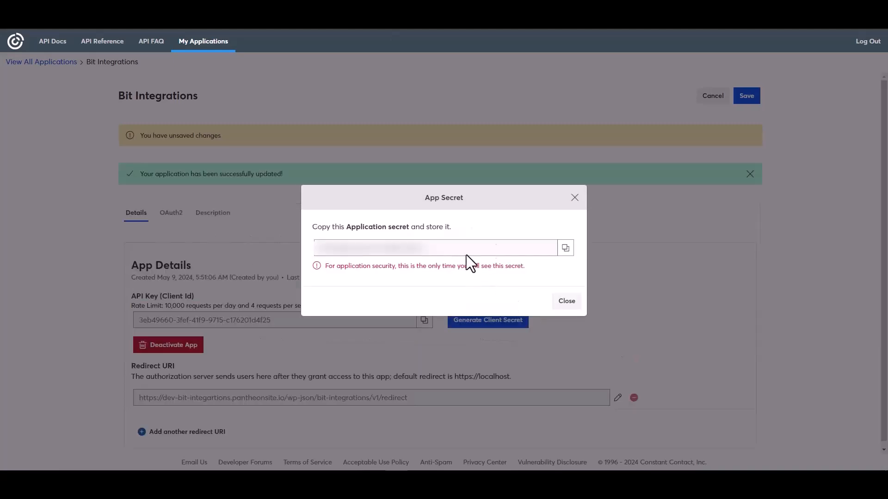
{"action": "left_click", "coordinate": [566, 249]}
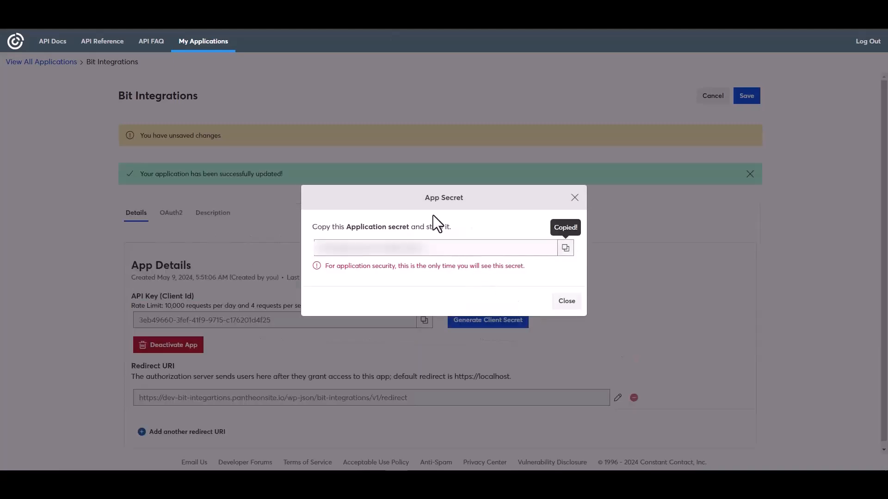
{"action": "left_click", "coordinate": [566, 302]}
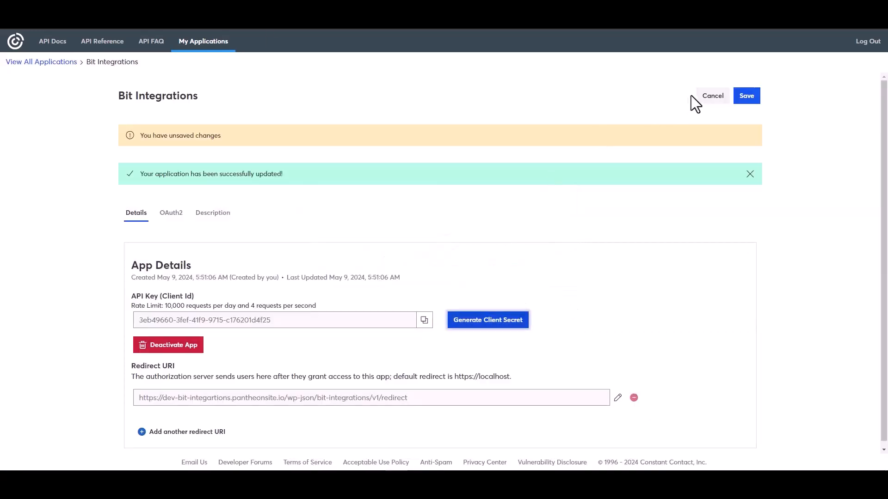
{"action": "left_click", "coordinate": [745, 98]}
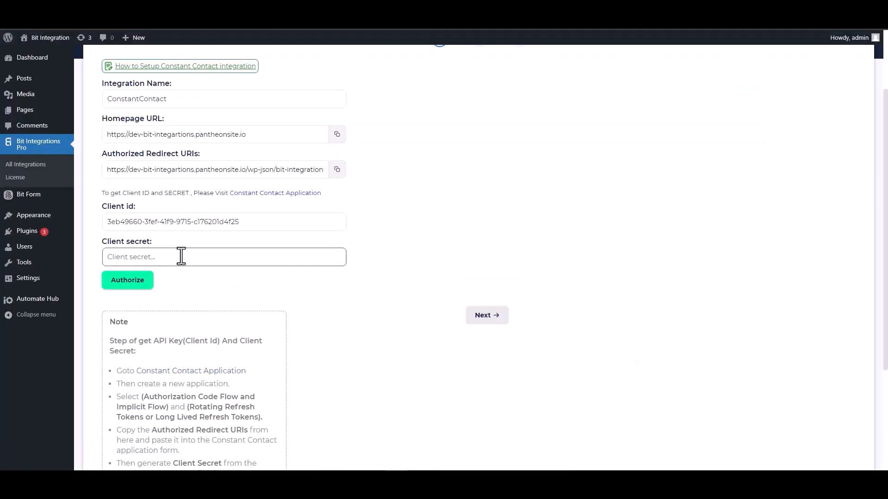
Paste the client secret into the ConstantContact integration settings and authorize the connection, allowing Bit Integrations access to the account.
{"action": "left_click", "coordinate": [181, 257]}
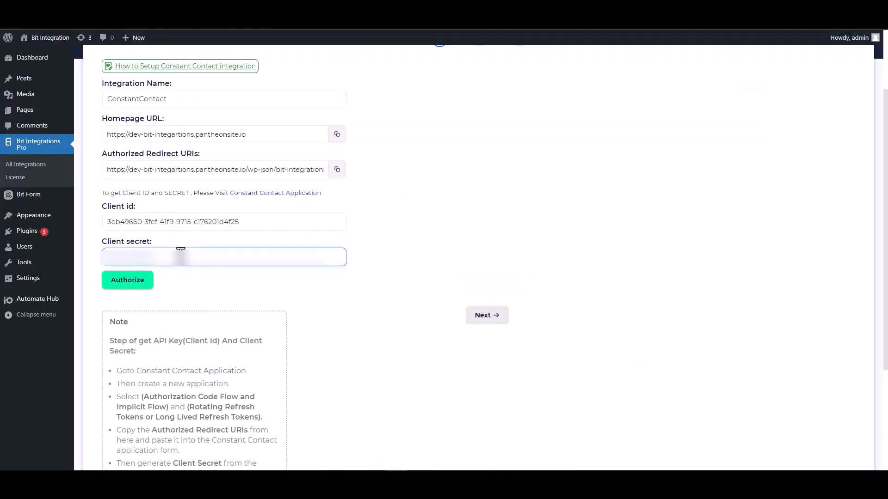
{"action": "key", "text": "ctrl+v"}
{"action": "left_click", "coordinate": [128, 285]}
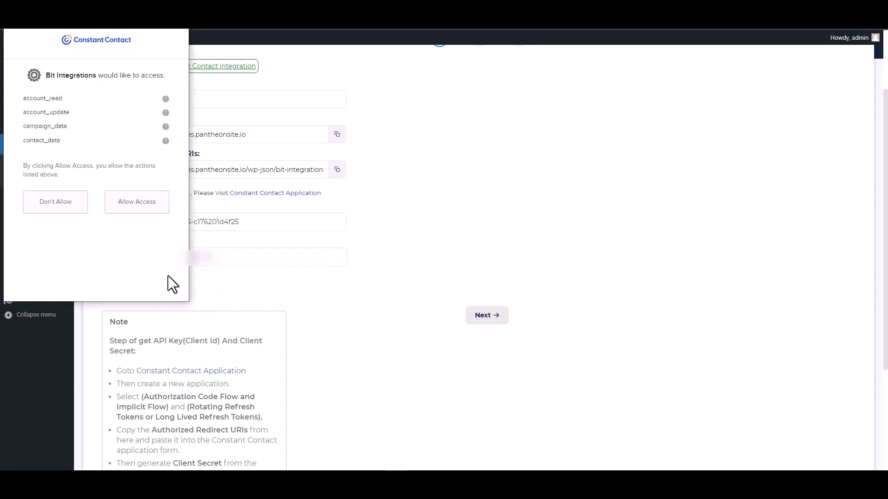
{"action": "left_click", "coordinate": [137, 209]}
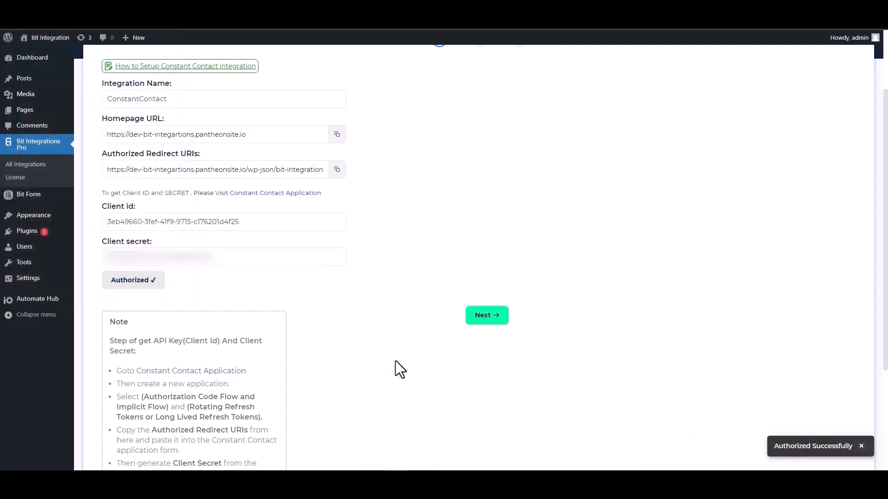
Continue to the second stage of the ConstantContact integration settings and set the source to Contact.
{"action": "left_click", "coordinate": [484, 317]}
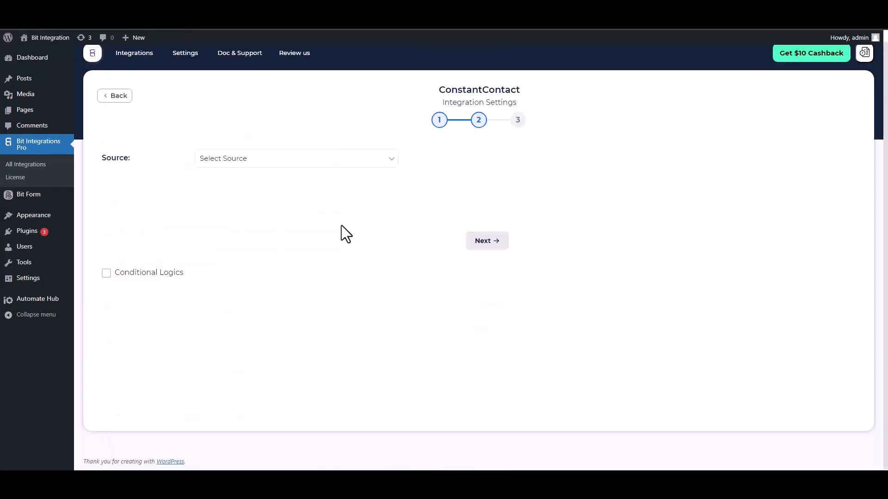
{"action": "left_click", "coordinate": [256, 162]}
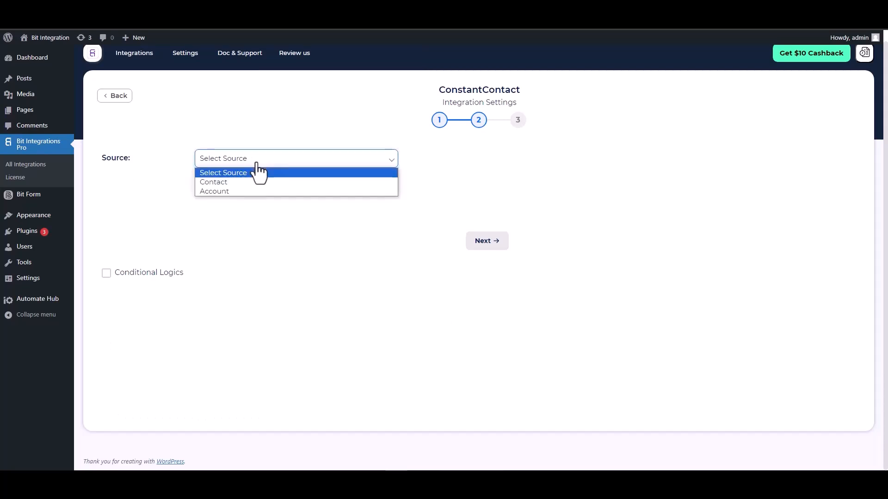
{"action": "left_click", "coordinate": [224, 182]}
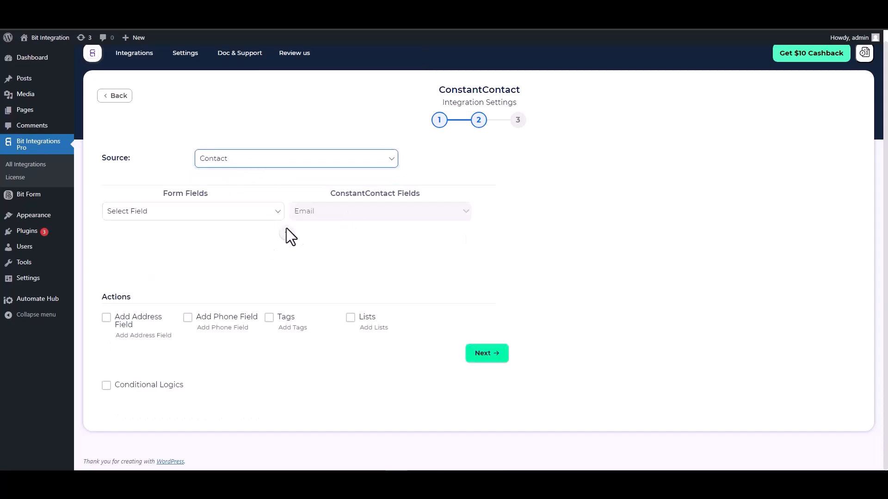
Map the Email form field to the Email contact field, and add a mapping from First Name to First Name.
{"action": "left_click", "coordinate": [232, 215]}
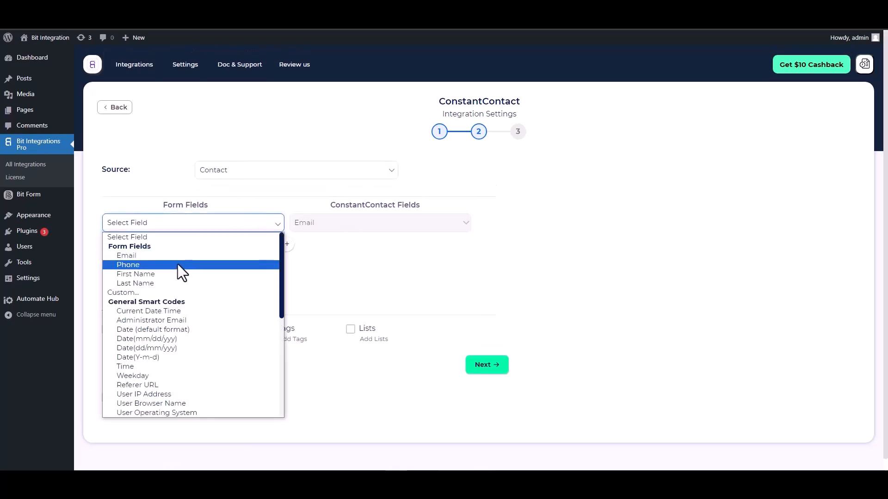
{"action": "left_click", "coordinate": [161, 257]}
{"action": "left_click", "coordinate": [286, 244]}
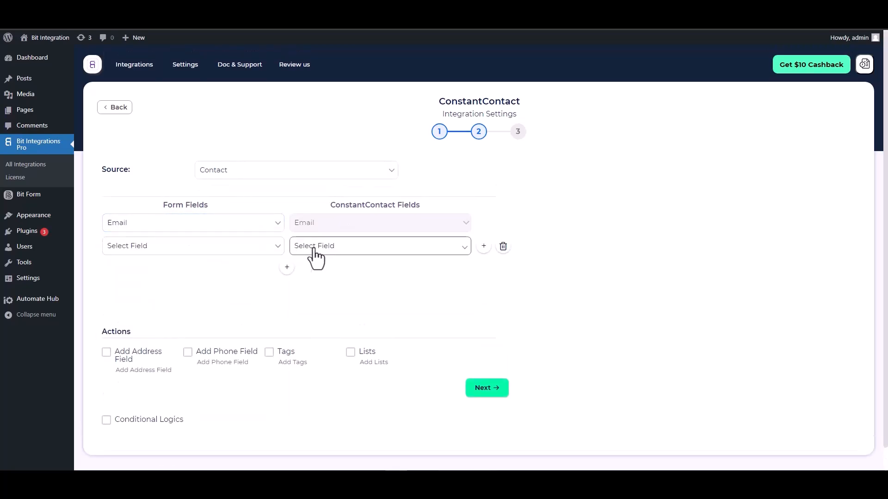
{"action": "left_click", "coordinate": [311, 246]}
{"action": "left_click", "coordinate": [310, 268]}
{"action": "left_click", "coordinate": [233, 254]}
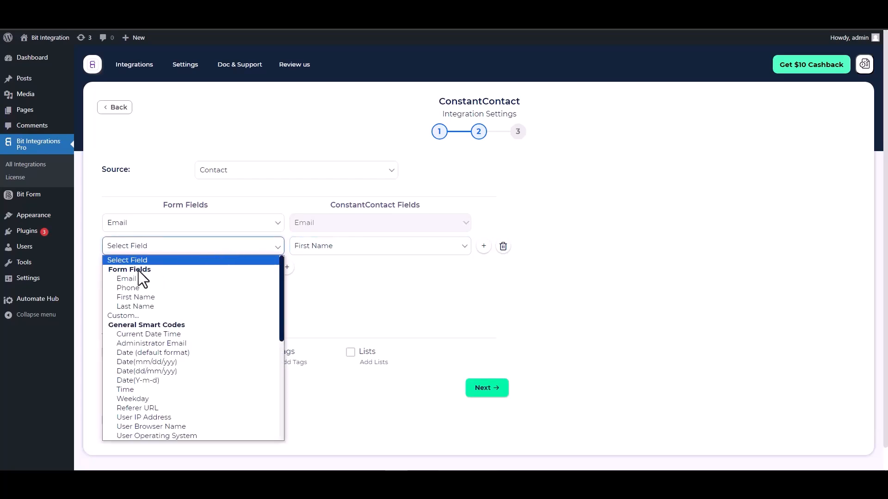
{"action": "left_click", "coordinate": [140, 297]}
Add another field mapping that links the form's Last Name to the ConstantContact Last Name field.
{"action": "left_click", "coordinate": [287, 268]}
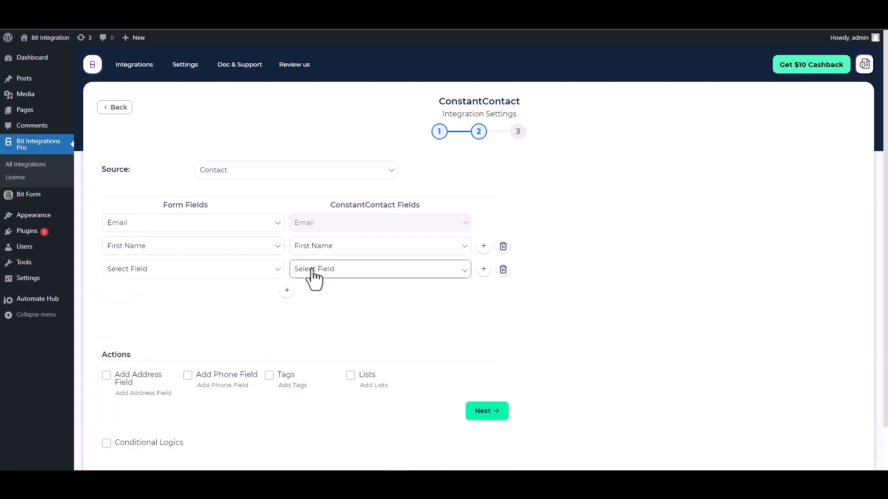
{"action": "left_click", "coordinate": [312, 274]}
{"action": "left_click", "coordinate": [312, 308]}
{"action": "left_click", "coordinate": [212, 272]}
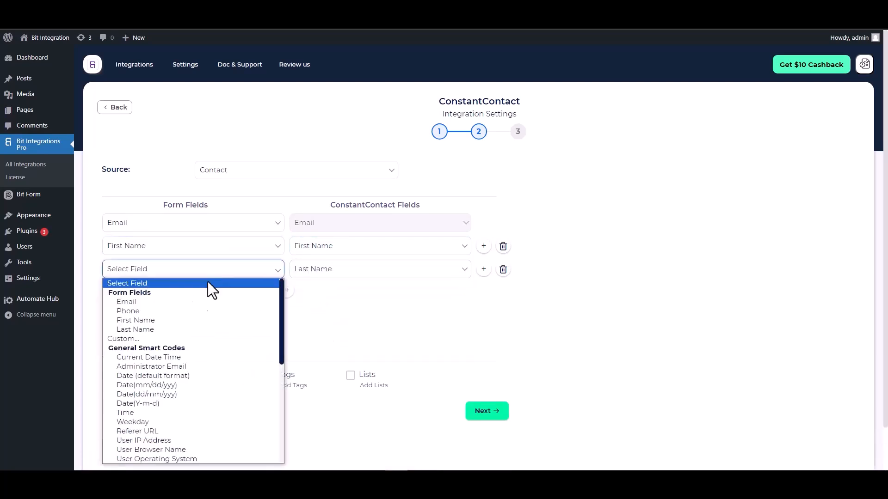
{"action": "left_click", "coordinate": [139, 327]}
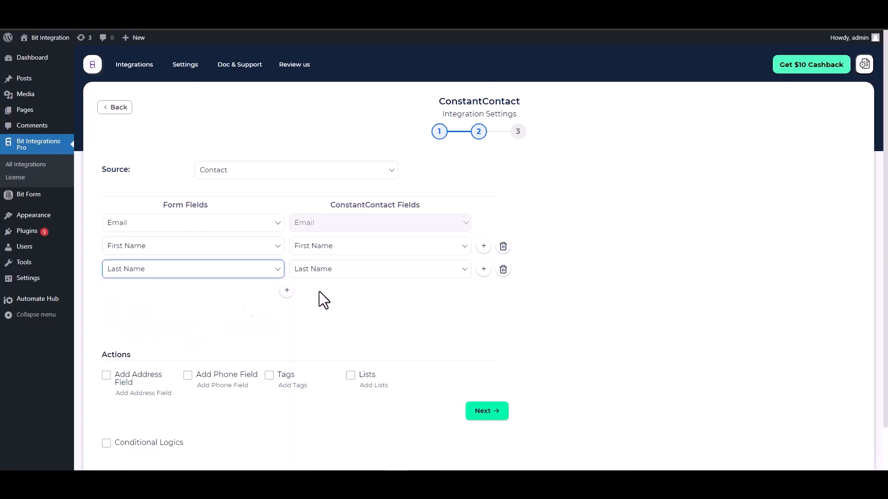
Add a fourth field mapping that links the form's Phone field to the ConstantContact Phone Number field.
{"action": "left_click", "coordinate": [287, 291]}
{"action": "left_click", "coordinate": [313, 293]}
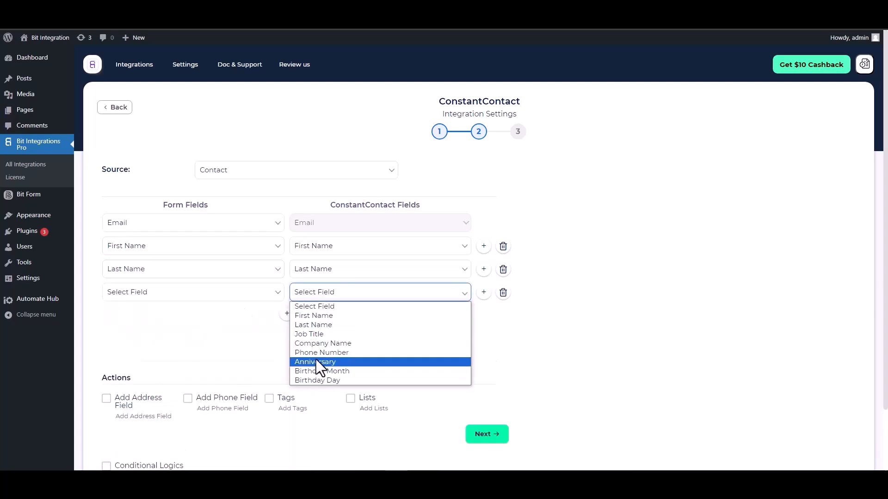
{"action": "left_click", "coordinate": [322, 354]}
{"action": "left_click", "coordinate": [217, 296]}
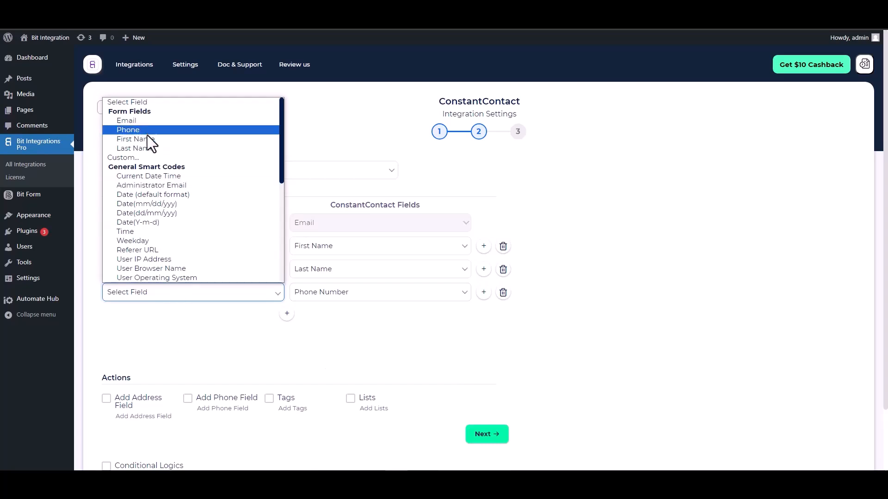
{"action": "left_click", "coordinate": [136, 129]}
Examine the optional actions and the rule settings offered by Conditional Logics, leaving conditional logic disabled.
{"action": "scroll", "coordinate": [237, 309], "scroll_direction": "down", "scroll_amount": 1}
{"action": "scroll", "coordinate": [265, 301], "scroll_direction": "down", "scroll_amount": 1}
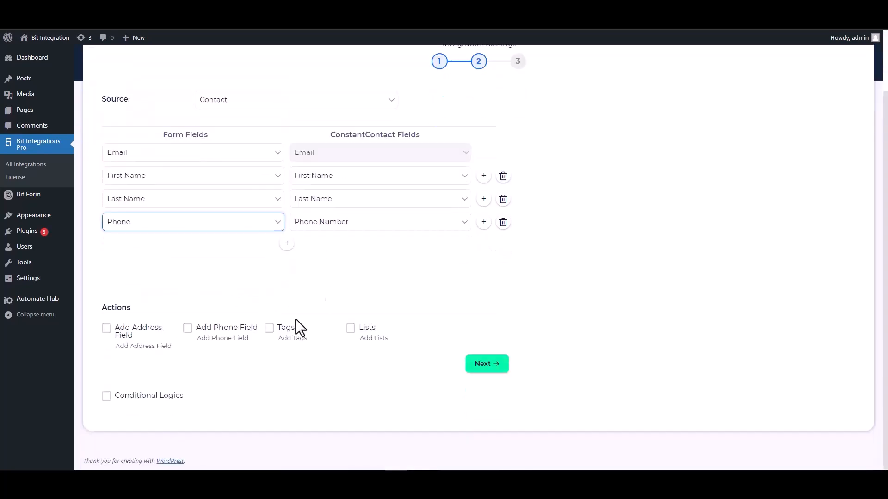
{"action": "double_click", "coordinate": [113, 307]}
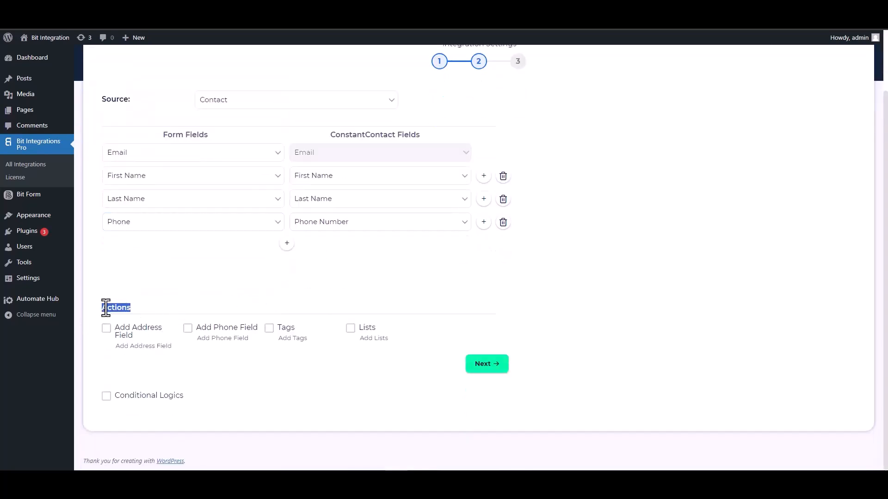
{"action": "left_click", "coordinate": [170, 308]}
{"action": "left_click", "coordinate": [106, 396]}
{"action": "scroll", "coordinate": [287, 345], "scroll_direction": "down", "scroll_amount": 2}
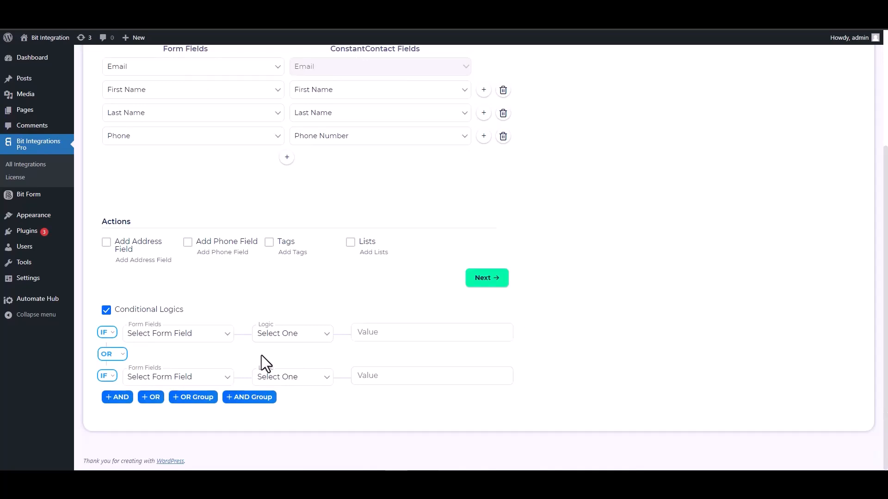
{"action": "left_click", "coordinate": [107, 310]}
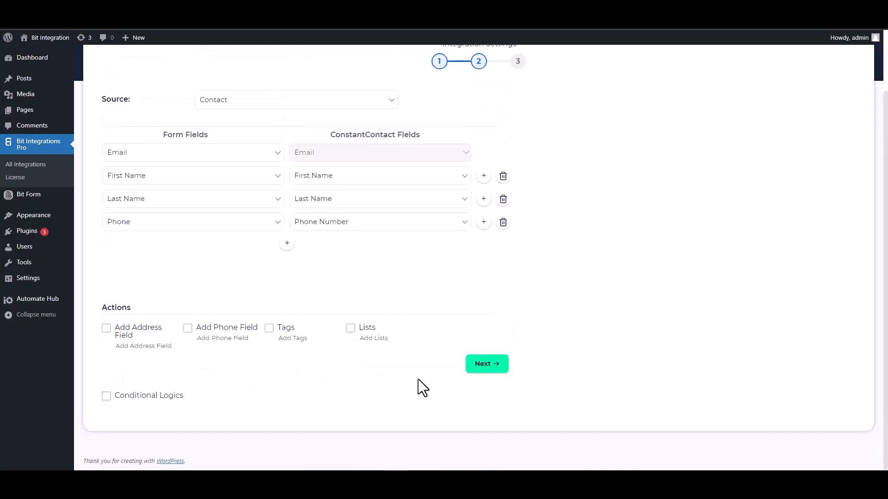
Proceed to the third stage of the ConstantContact integration settings, then finish and save the integration.
{"action": "scroll", "coordinate": [418, 379], "scroll_direction": "up", "scroll_amount": 1}
{"action": "left_click", "coordinate": [481, 410]}
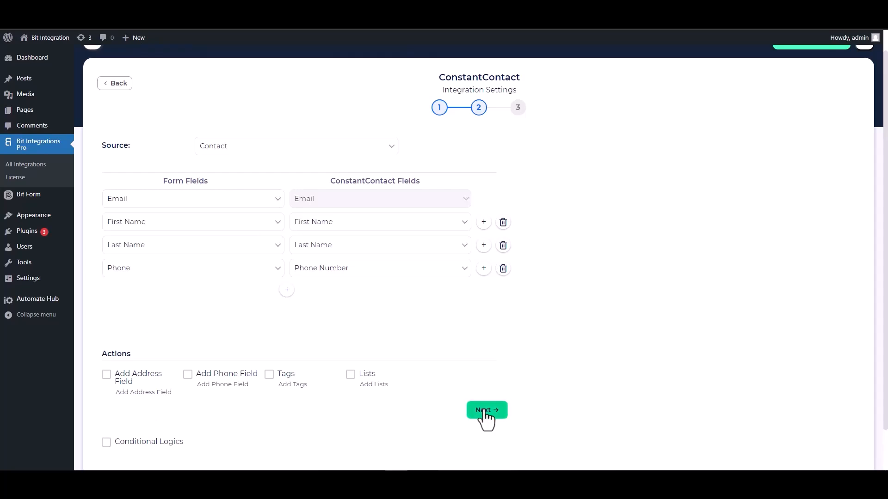
{"action": "left_click", "coordinate": [477, 199]}
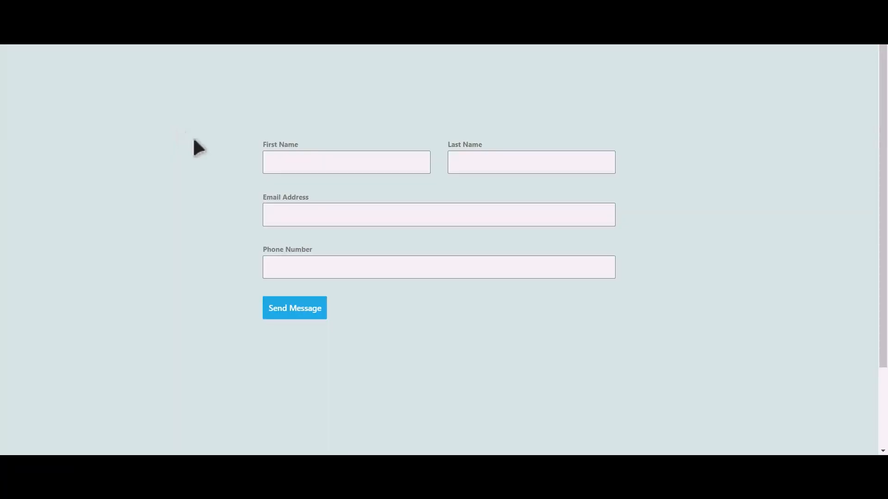
On the published contact form, enter Bit as the first name and Integrations as the last name.
{"action": "left_click", "coordinate": [359, 165]}
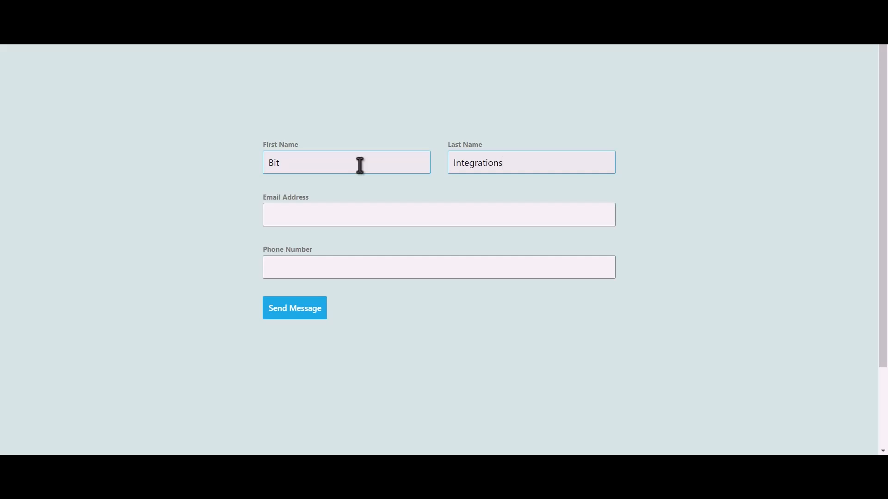
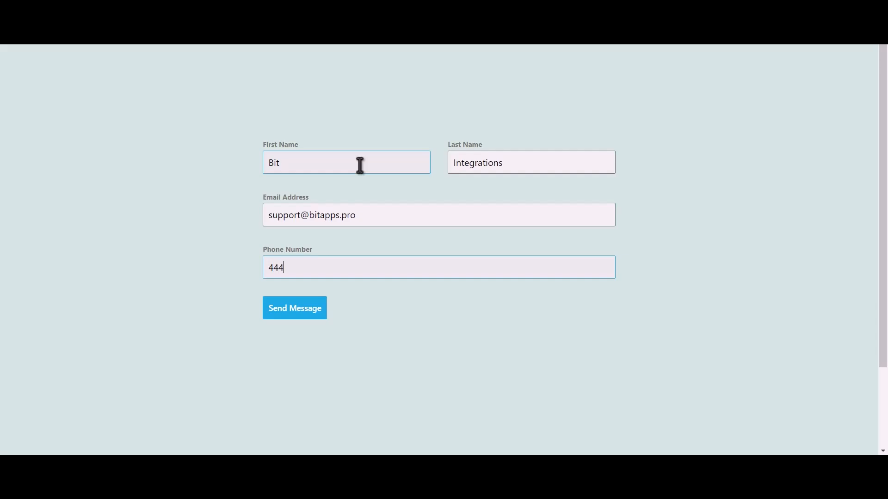
Fill in the contact's e-mail address and phone number on the form and send the message.
{"action": "left_click", "coordinate": [305, 319]}
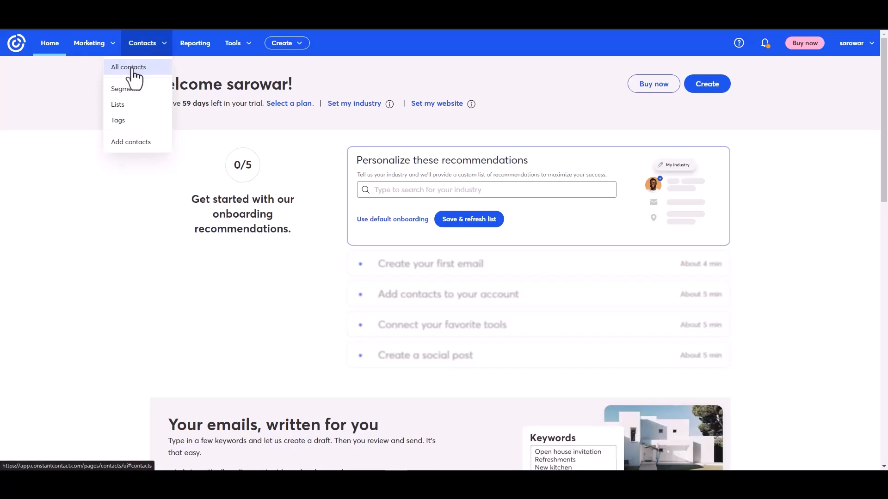
Switch to Constant Contact, view all contacts and examine the details of the contact created by the form submission.
{"action": "left_click", "coordinate": [133, 68]}
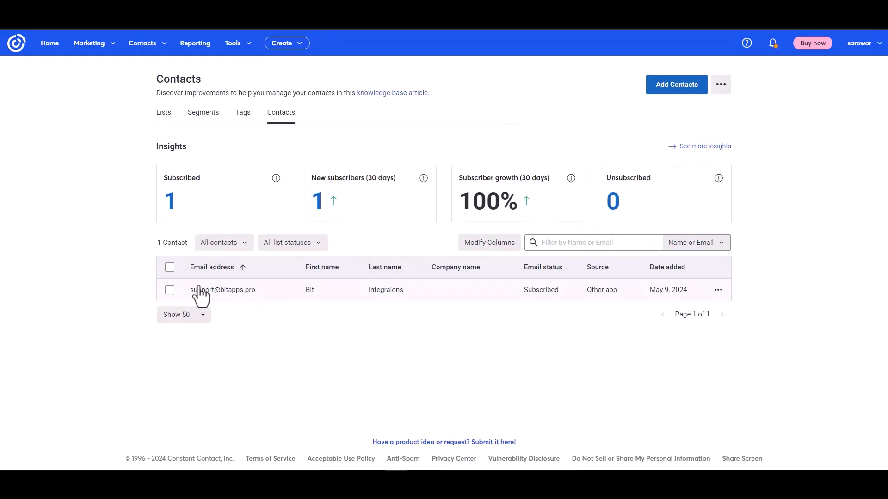
{"action": "left_click", "coordinate": [230, 292]}
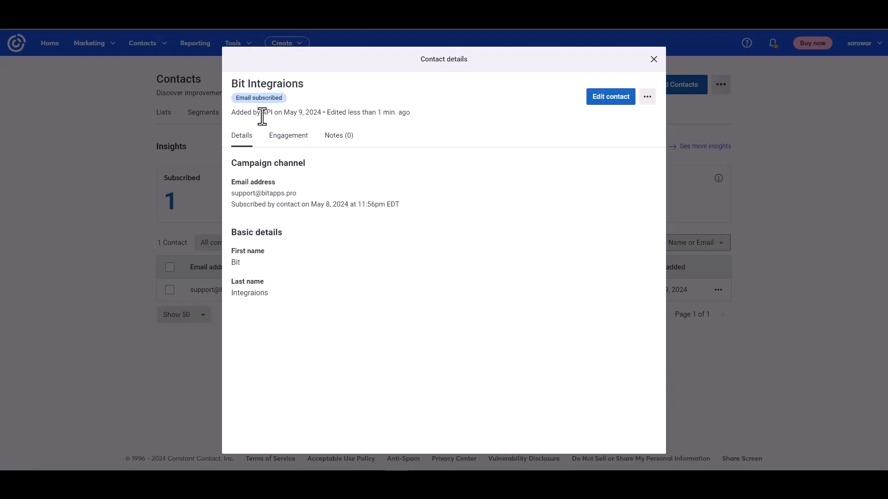
{"action": "left_click_drag", "start_coordinate": [236, 112], "coordinate": [298, 109]}
{"action": "left_click", "coordinate": [366, 253]}
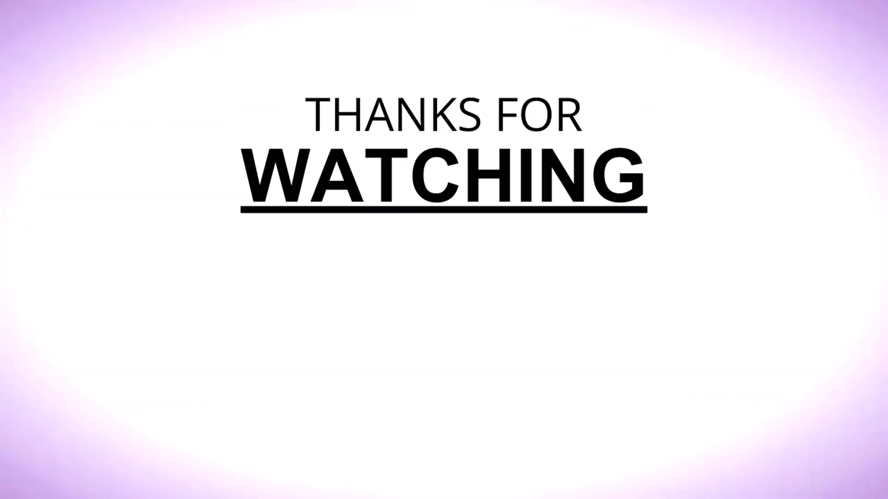